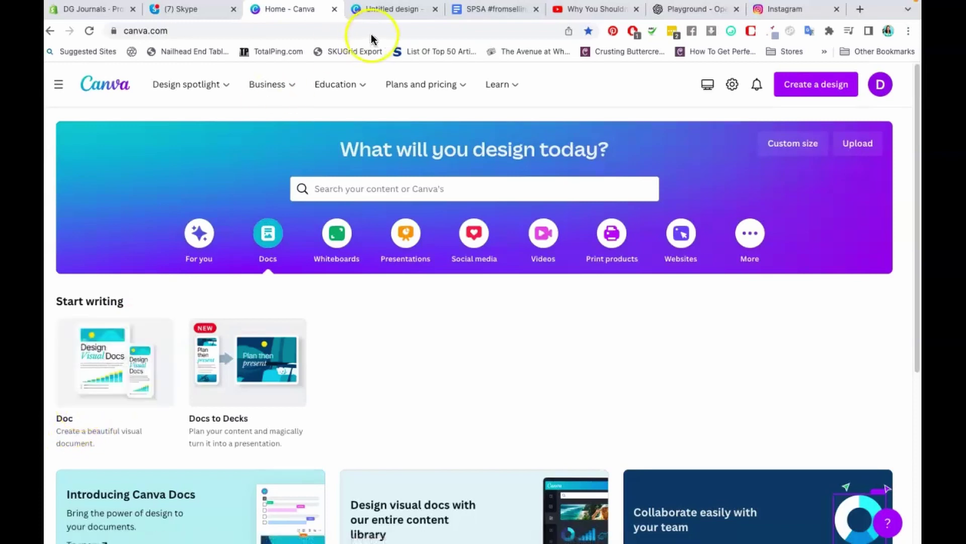
# Step: Switch to the 'Untitled design' Doc and place the cursor on its blank page
pyautogui.click(392, 11)
pyautogui.click(408, 266)
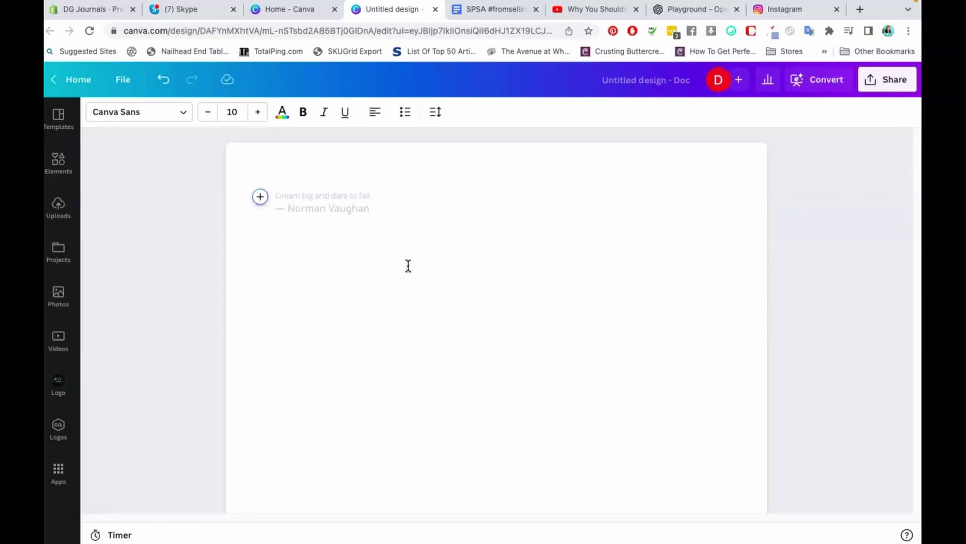
# Step: Run Magic Write with 'Write 5 tips on how journal lovers can use washi tape in their journals'
pyautogui.click(261, 198)
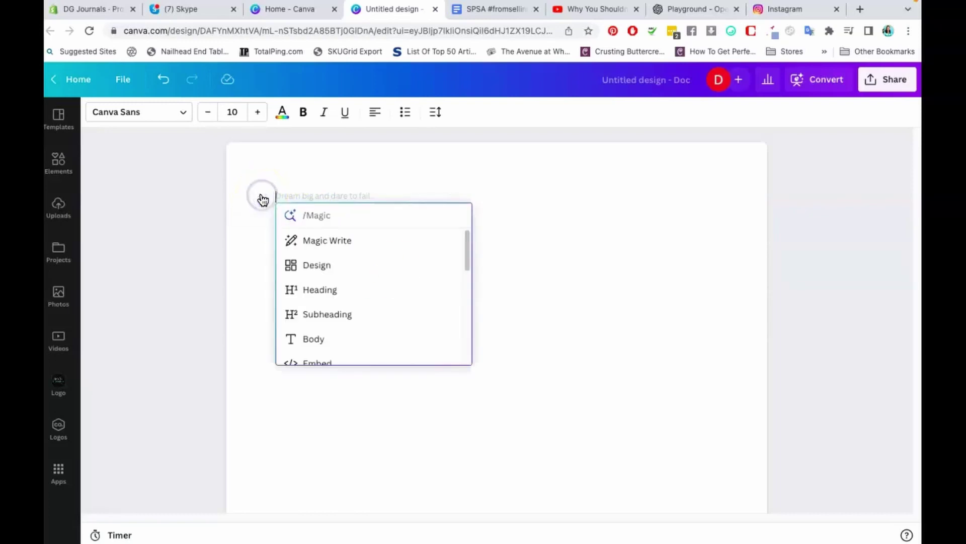
pyautogui.click(323, 243)
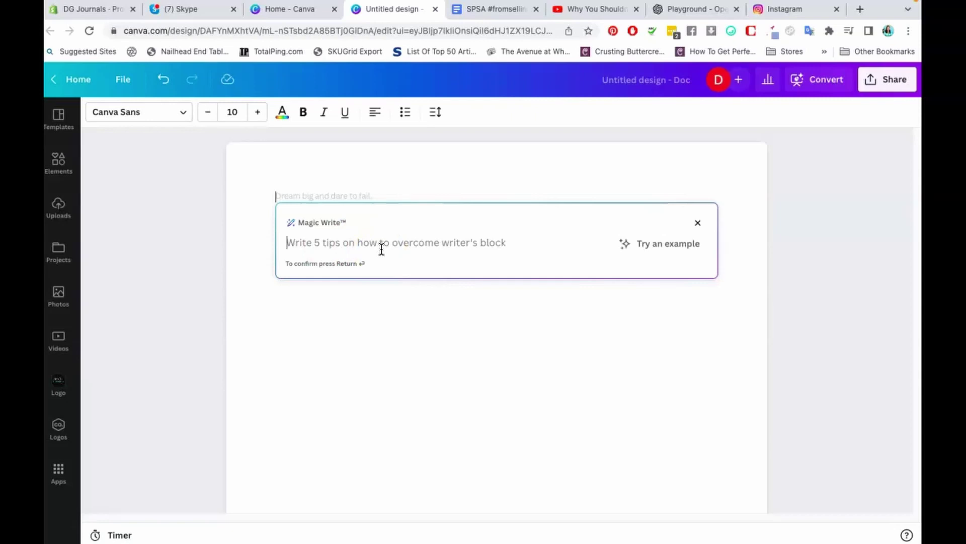
pyautogui.write('Write 5 tips on how journal lovers can use washi tape in their journals')
pyautogui.press('Return')
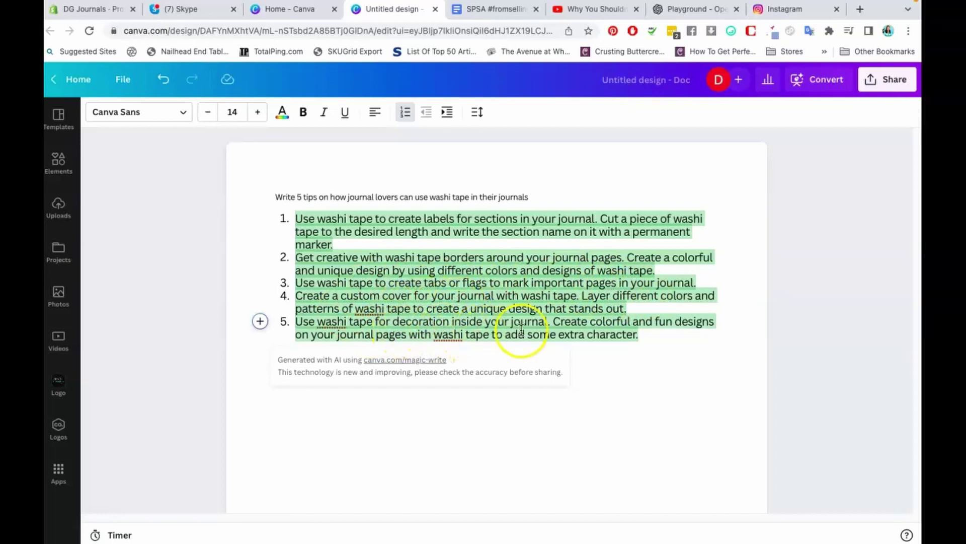
# Step: Below the tips, ask Magic Write to 'Turn above into a blog post and add a catchy title'
pyautogui.click(657, 337)
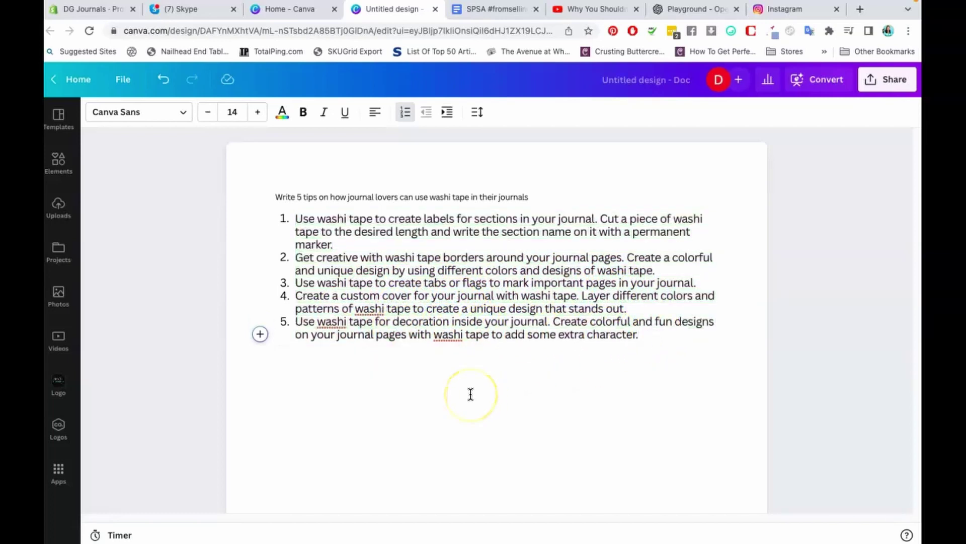
pyautogui.press('Return')
pyautogui.press('Return')
pyautogui.write('Add to the')
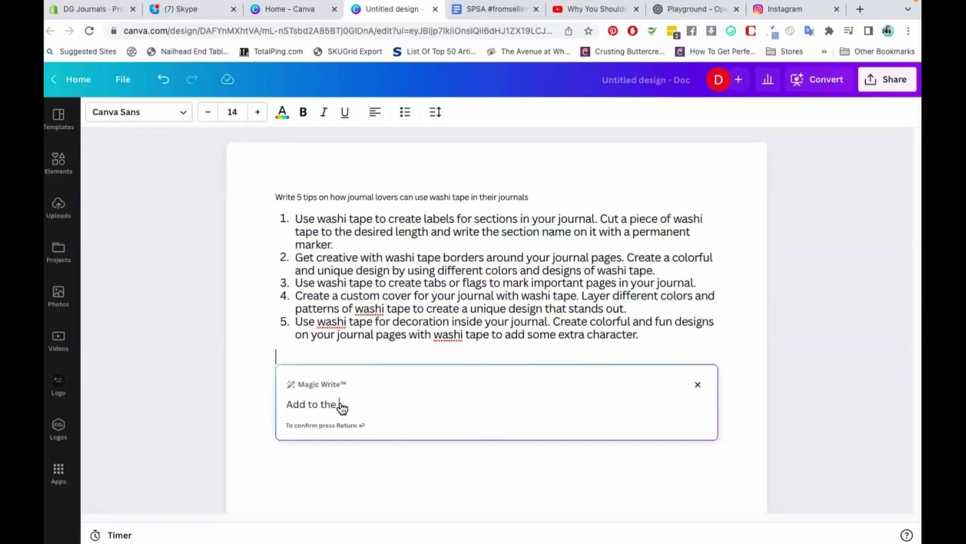
pyautogui.write(' blog post a title')
pyautogui.press('BackSpace')
pyautogui.press('BackSpace')
pyautogui.press('BackSpace')
pyautogui.press('super+a')
pyautogui.write('Turn above into a blog post ')
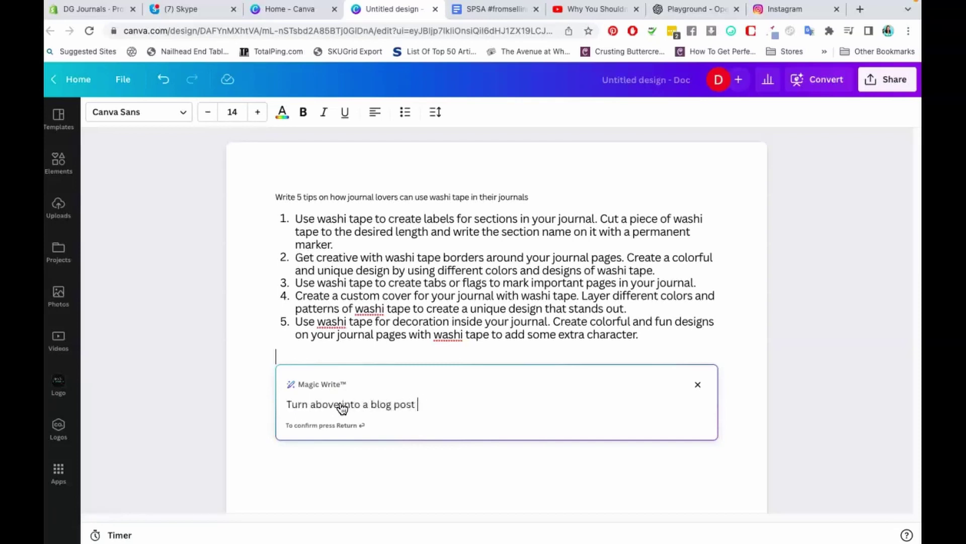
pyautogui.write('and add a catchy title')
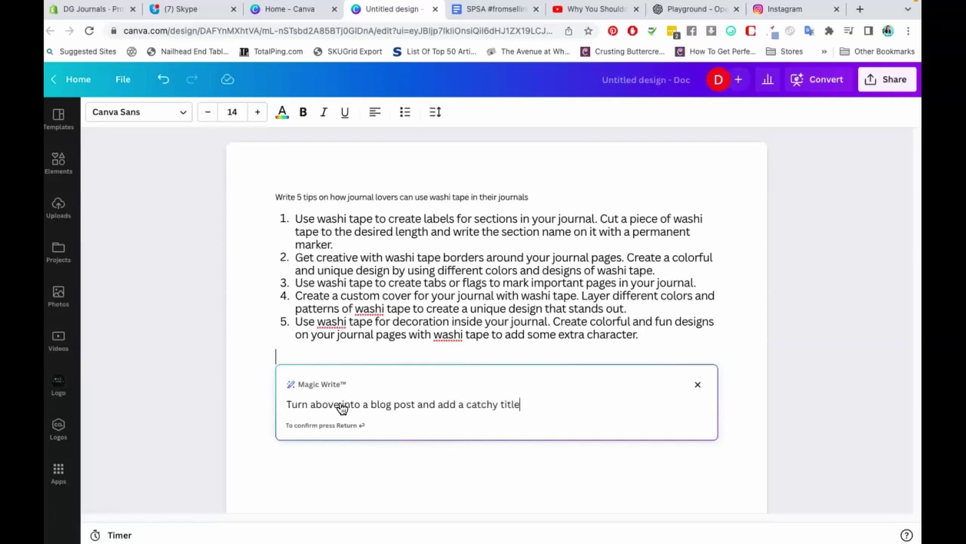
pyautogui.press('Return')
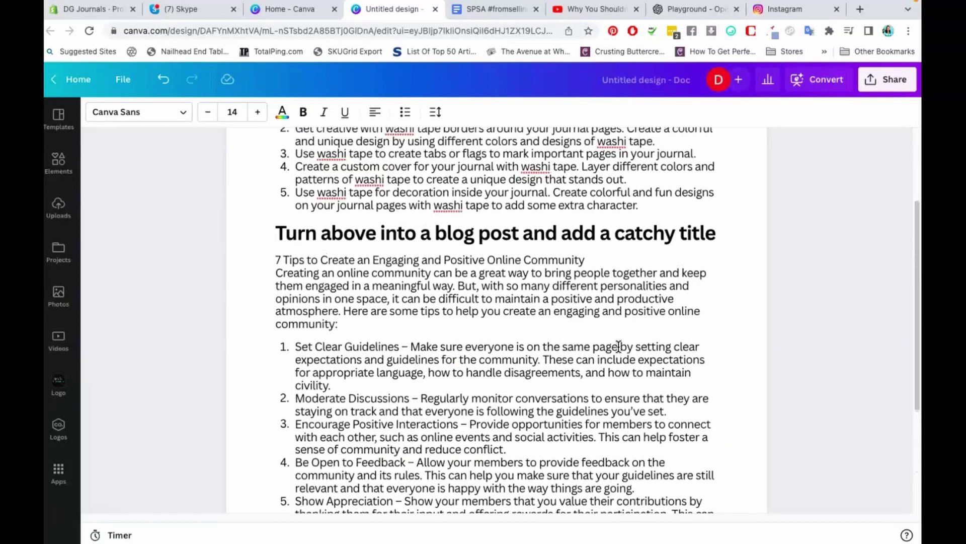
# Step: Delete the off-topic online community blog post
pyautogui.scroll(3, 318, 232)
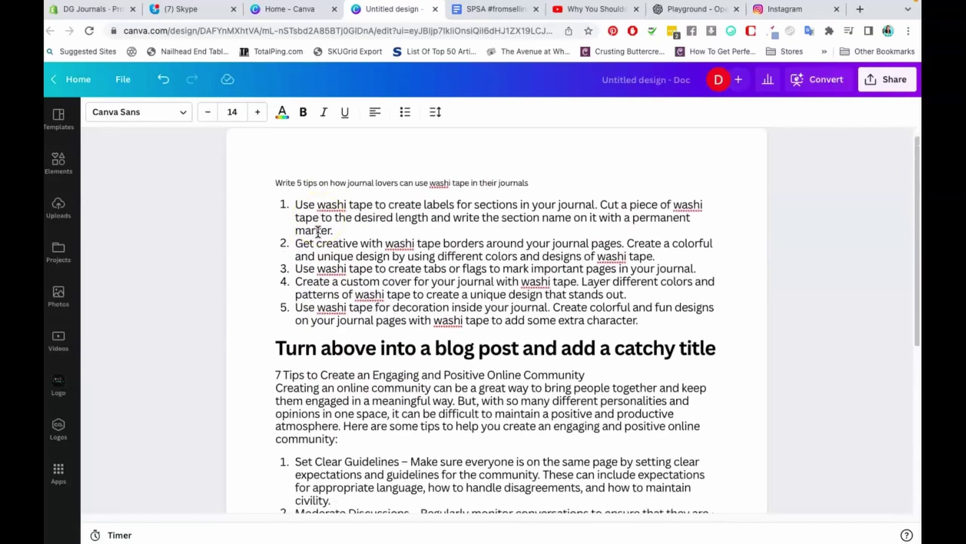
pyautogui.moveTo(274, 309); pyautogui.dragTo(500, 402)
pyautogui.press('BackSpace')
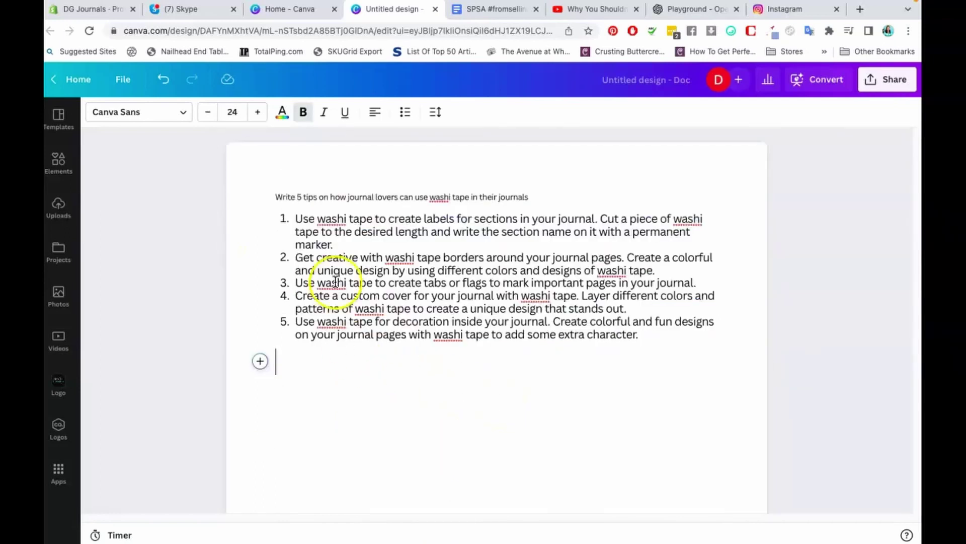
# Step: Write 'Turn this into a blog post and add a catchy title:', paste the washi tips below, and run Magic Write
pyautogui.moveTo(275, 218); pyautogui.dragTo(647, 351)
pyautogui.press('super+c')
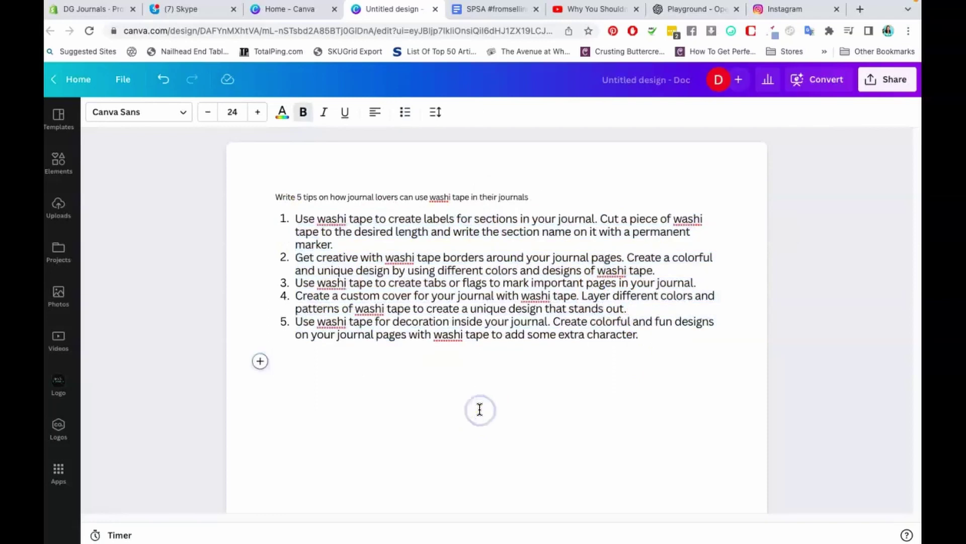
pyautogui.write('Turn this into a bl')
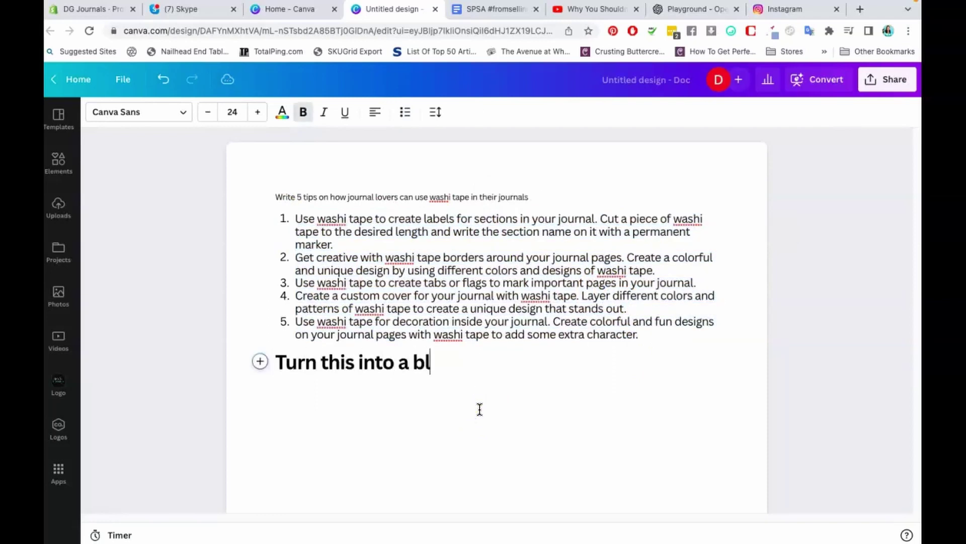
pyautogui.write('og post and ')
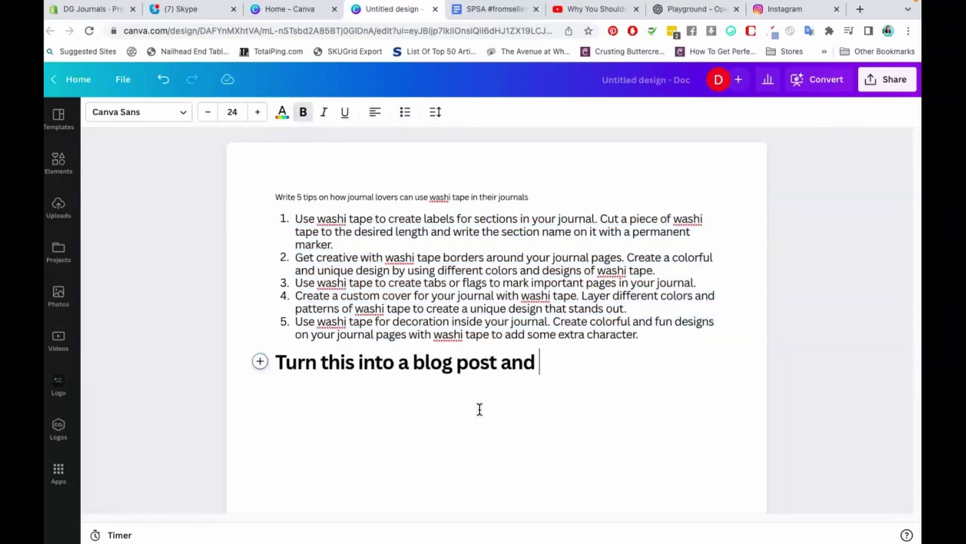
pyautogui.write('add a catchy title:')
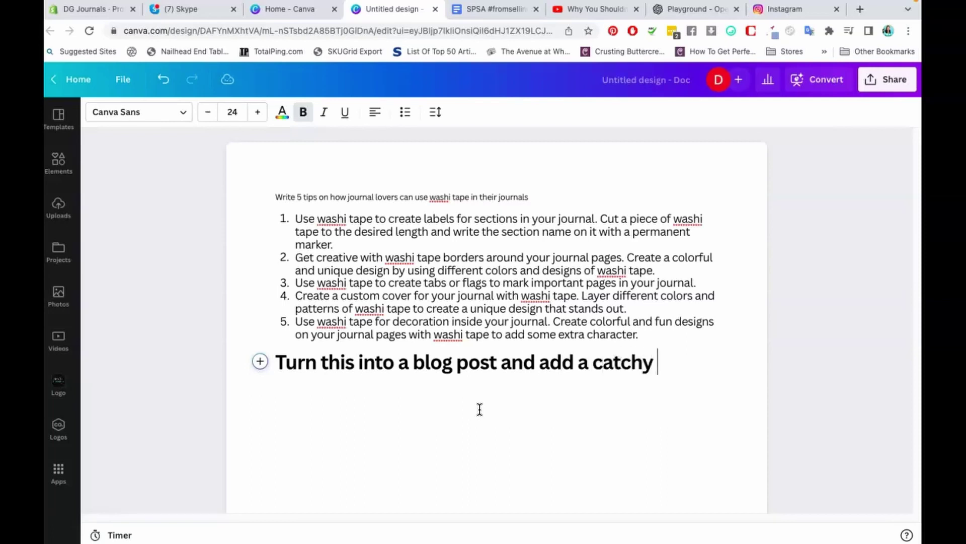
pyautogui.press('Return')
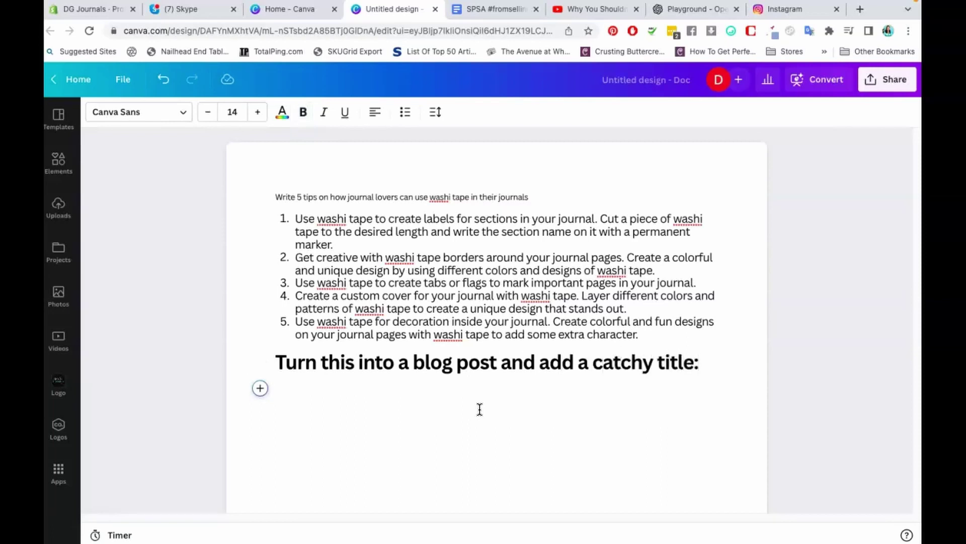
pyautogui.press('super+v')
pyautogui.hotkey('alt', 'z')
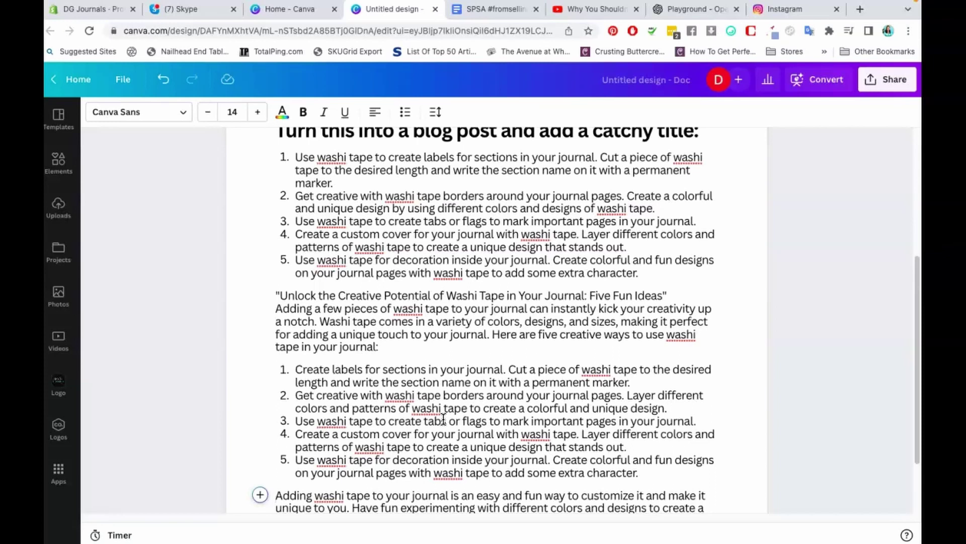
# Step: Insert an empty line after the 'Unlock the Creative Potential of Washi Tape…' title
pyautogui.scroll(1, 476, 351)
pyautogui.scroll(-2, 503, 327)
pyautogui.click(668, 260)
pyautogui.press('Return')
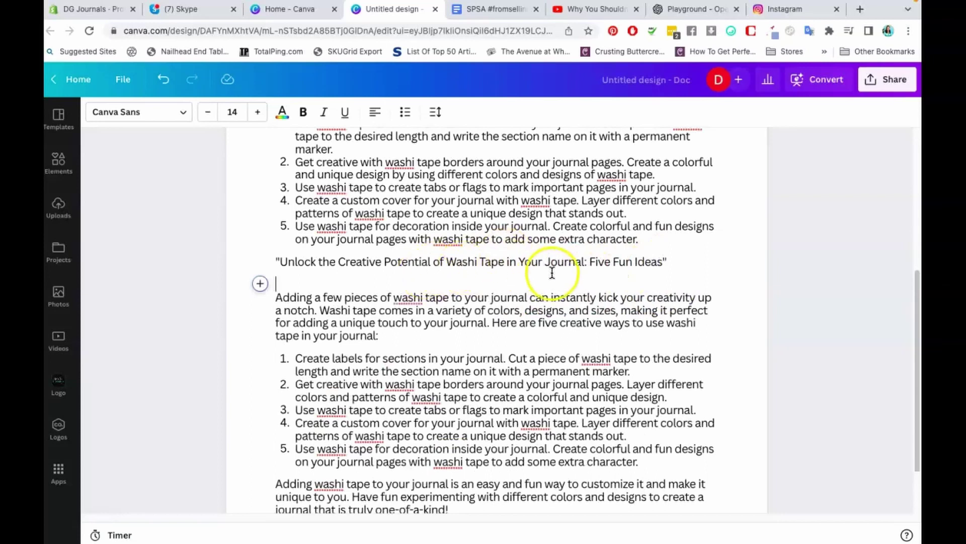
pyautogui.scroll(-1, 596, 276)
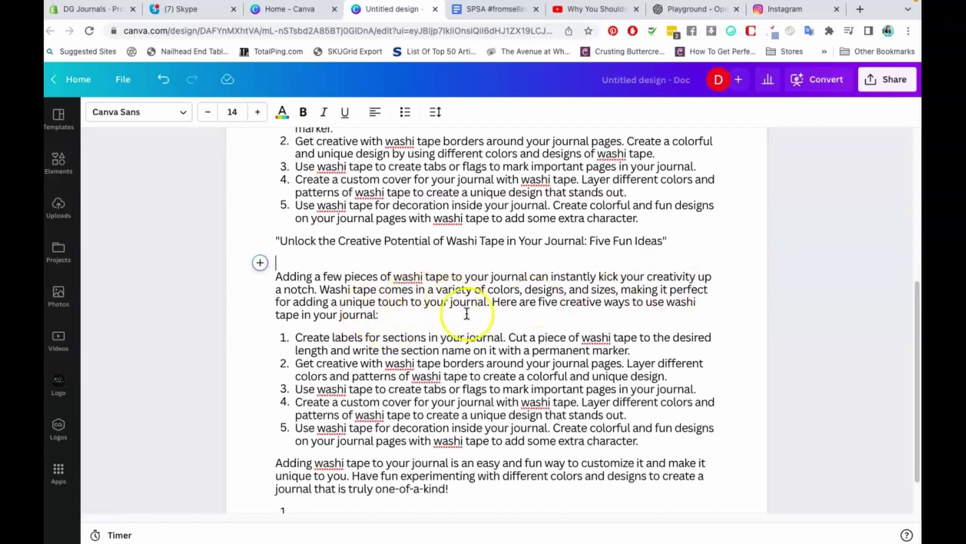
pyautogui.scroll(-2, 421, 322)
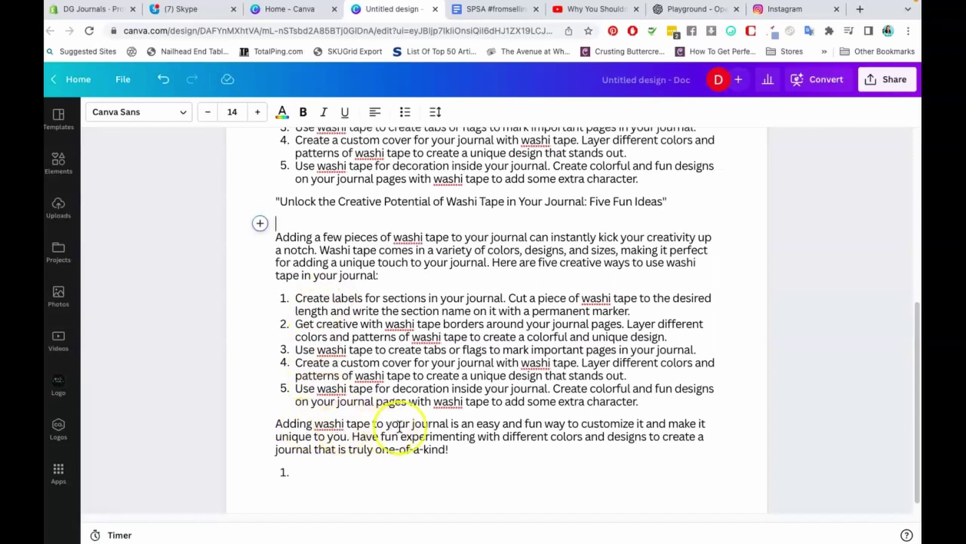
pyautogui.scroll(-1, 489, 430)
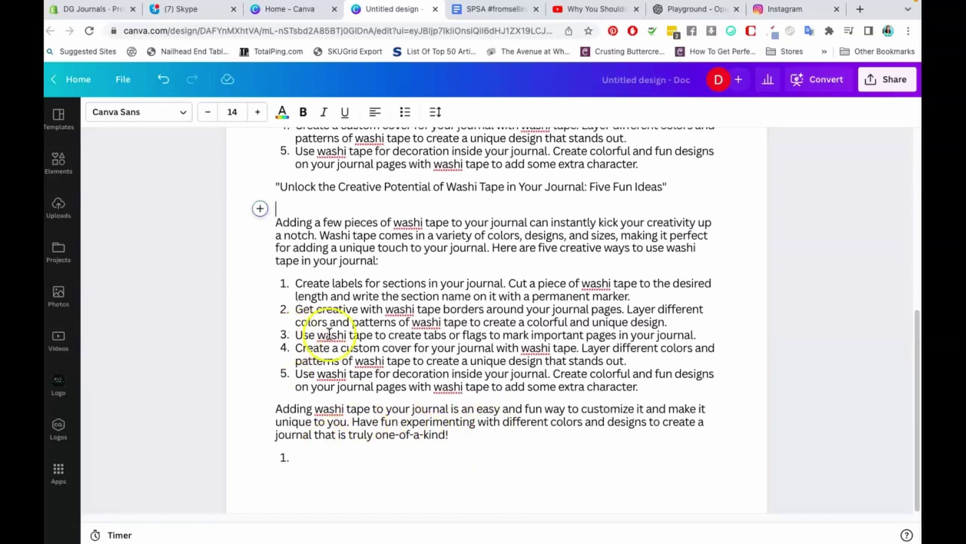
# Step: On the empty line, run Magic Write with 'Give me 3 funny social media posts about using washi tape'
pyautogui.click(323, 461)
pyautogui.hotkey('alt', 'shift', 'm')
pyautogui.write('Give m')
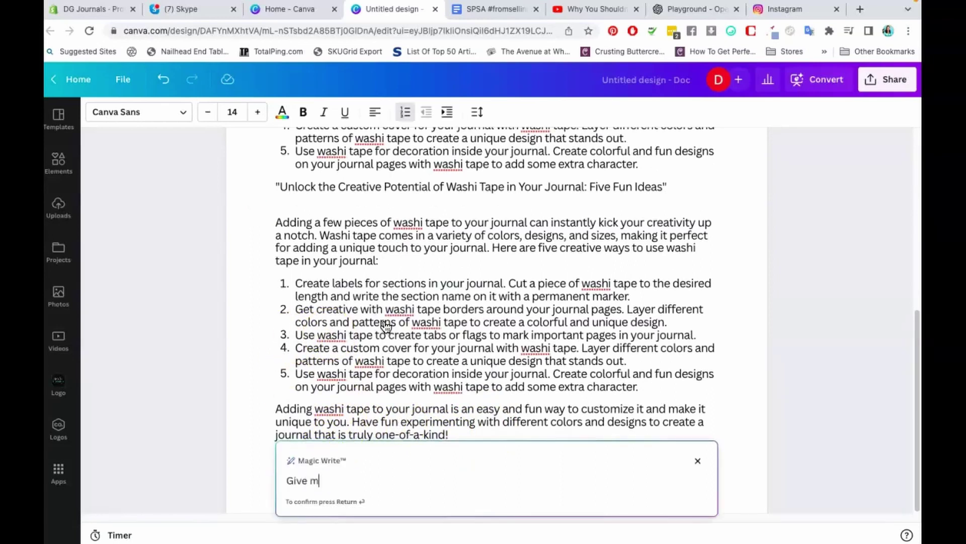
pyautogui.write('e 3 funny social media ')
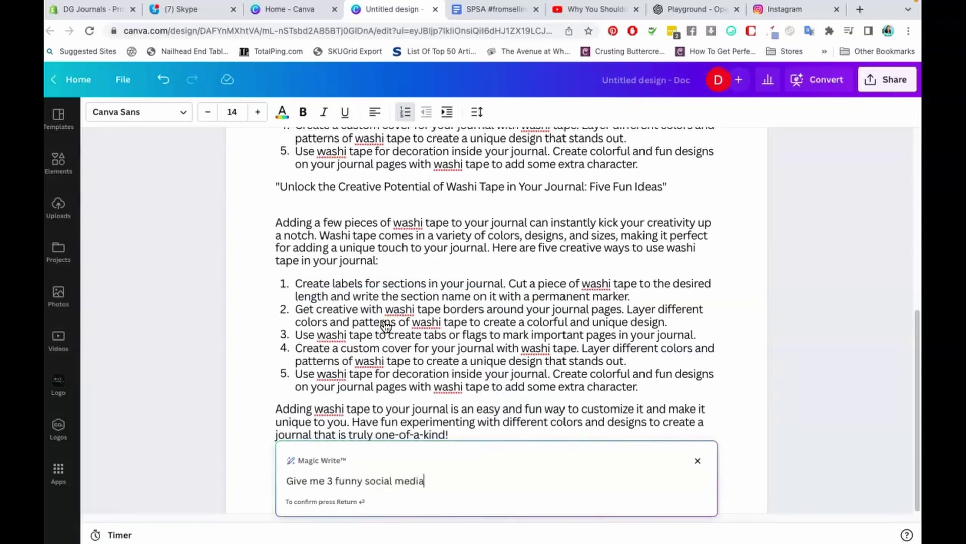
pyautogui.write('posts about using washi tape')
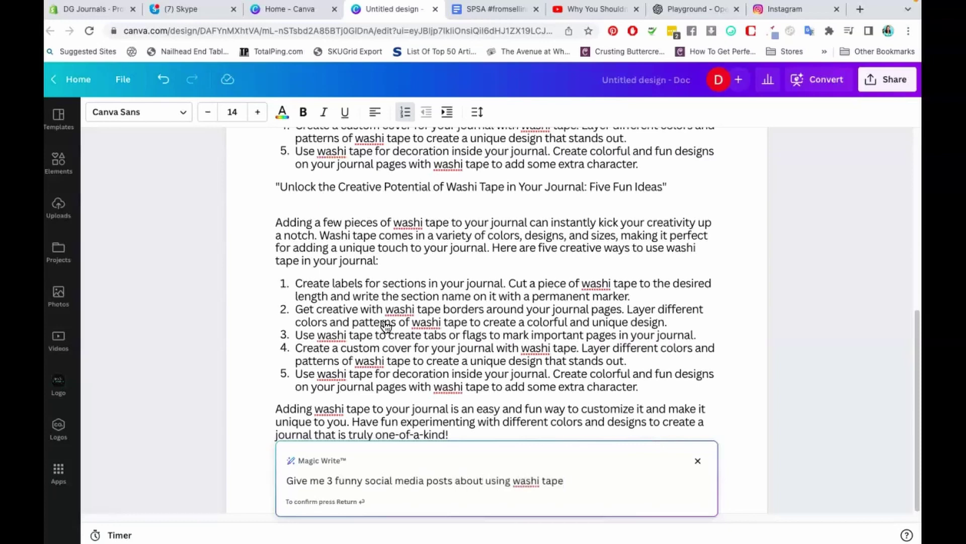
pyautogui.press('Return')
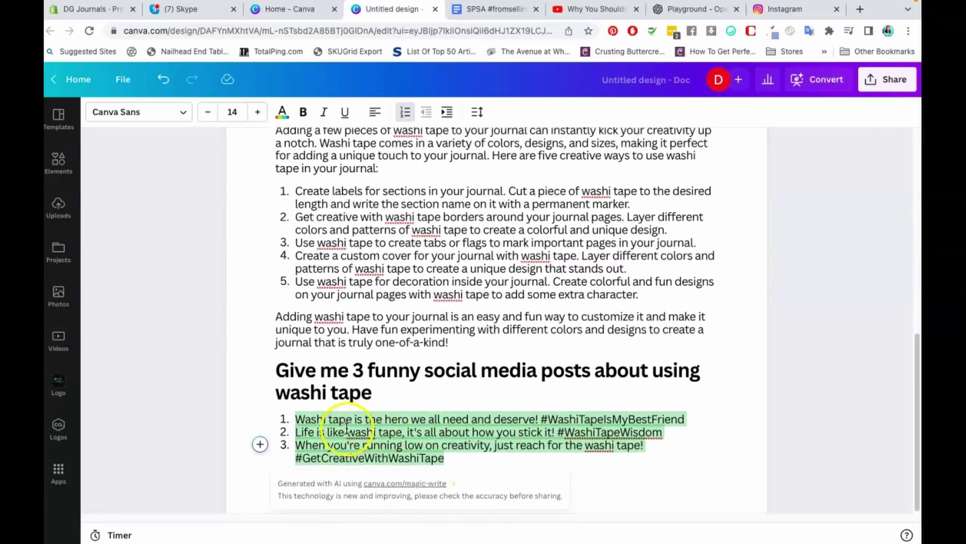
# Step: Keep the funny posts and start a plain empty paragraph after the last hashtag
pyautogui.click(459, 457)
pyautogui.press('Return')
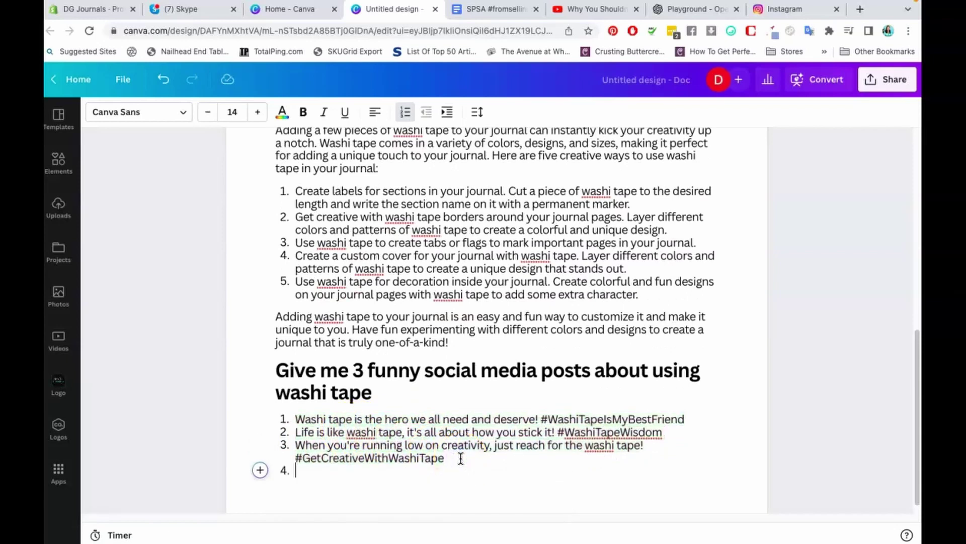
pyautogui.press('Return')
pyautogui.click(457, 383)
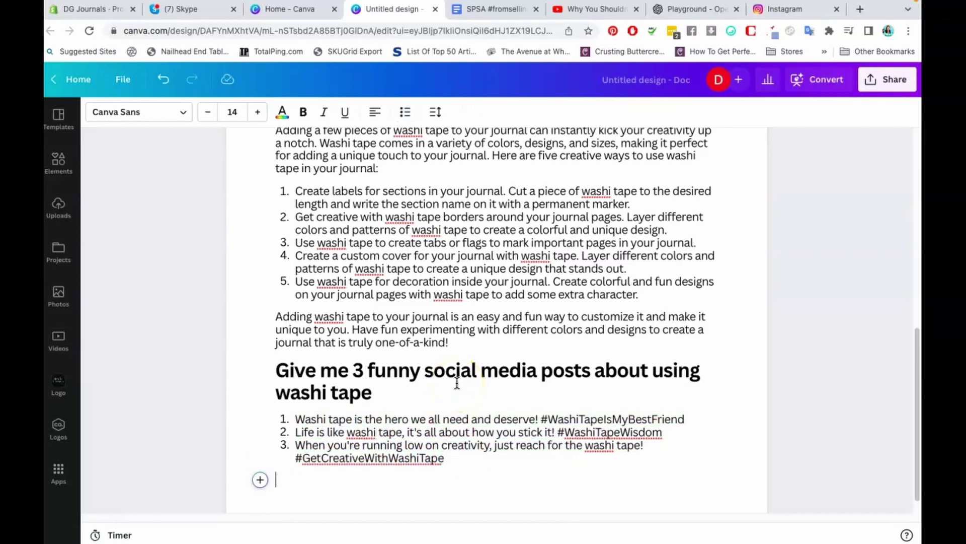
pyautogui.click(456, 341)
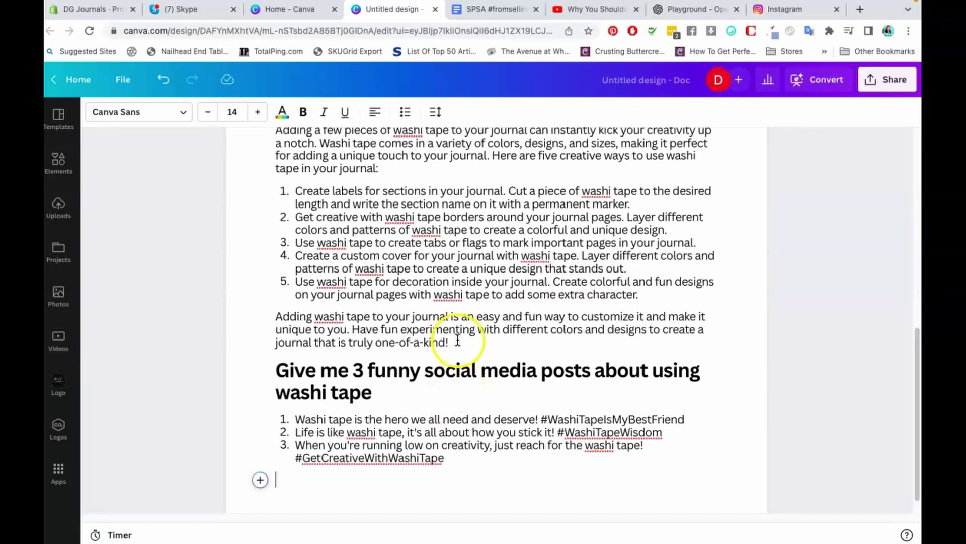
# Step: Have Magic Write describe a black spiral journal with lined pages and gold foil writing
pyautogui.click(259, 480)
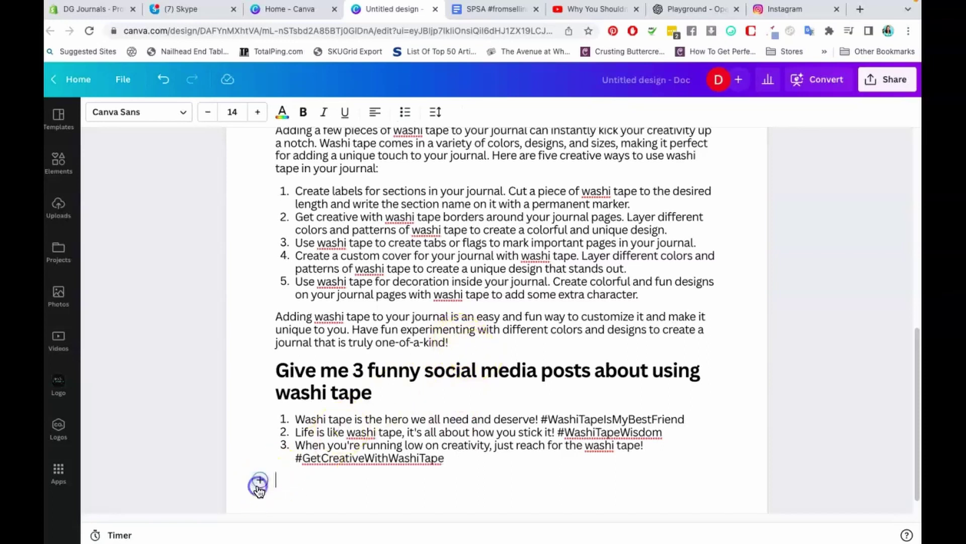
pyautogui.click(341, 346)
pyautogui.write('a product description')
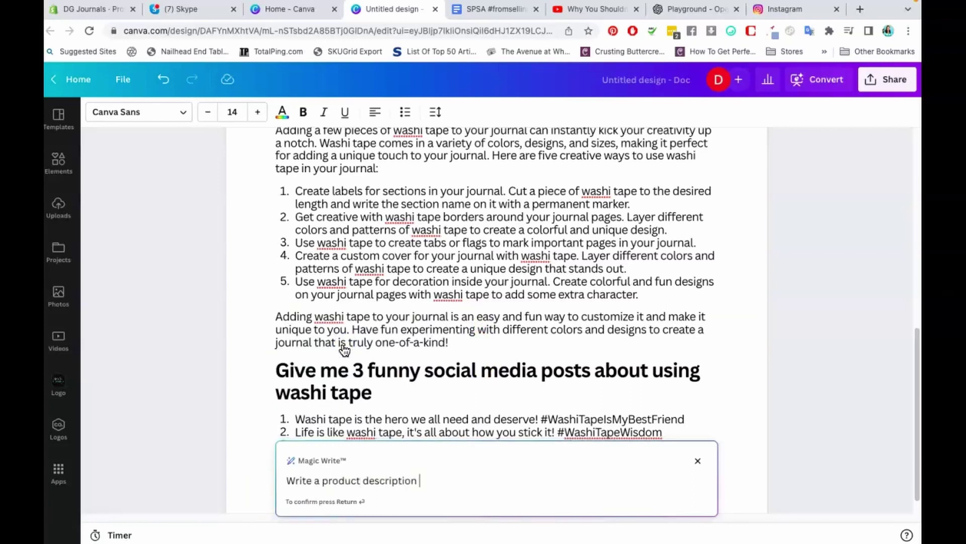
pyautogui.write(' on a black spiral journal')
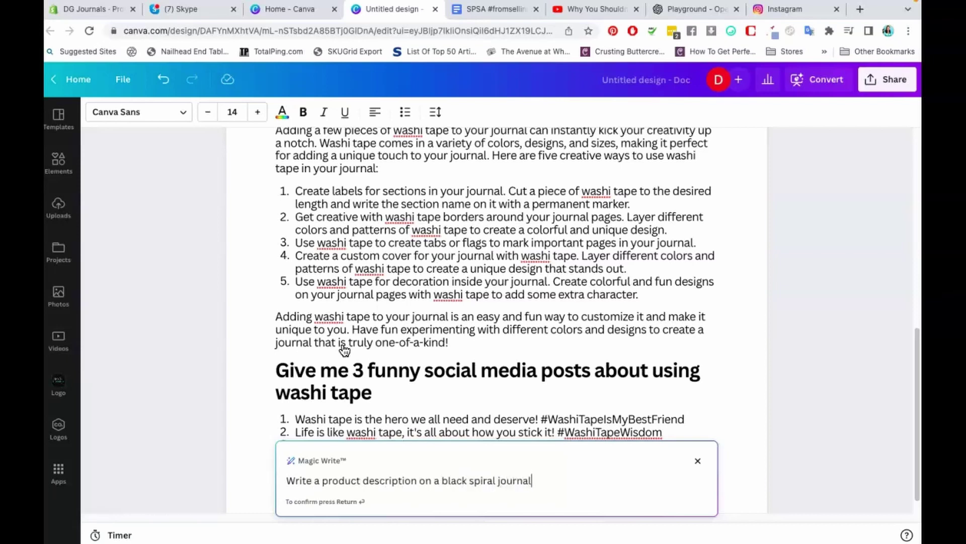
pyautogui.write(' with lined page')
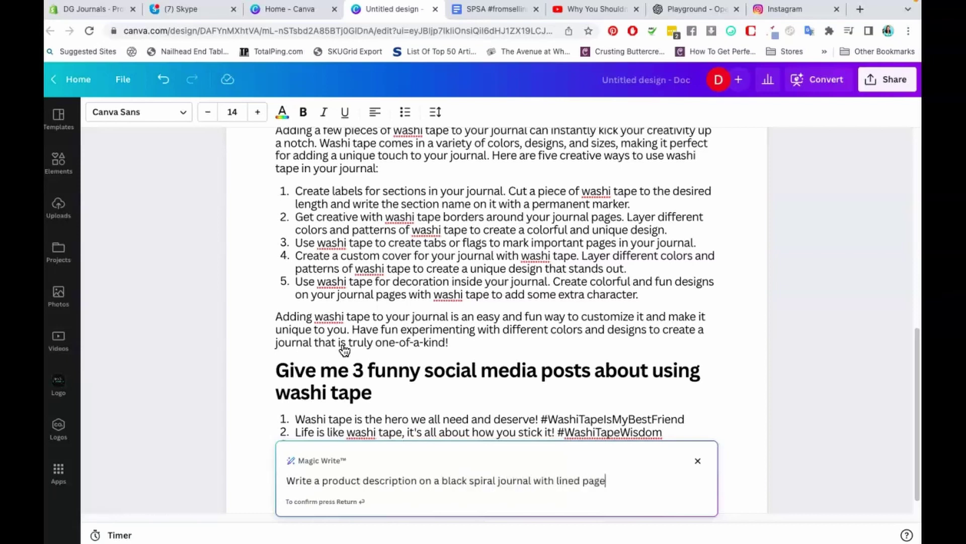
pyautogui.write('s and gold foil inspirational')
pyautogui.write(' writing on the')
pyautogui.write(' front')
pyautogui.press('Return')
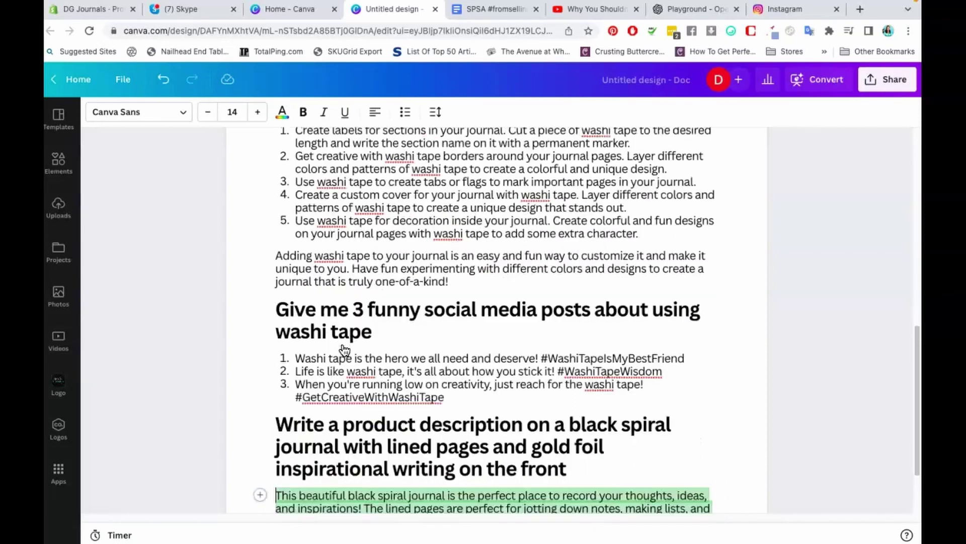
pyautogui.scroll(-2, 332, 312)
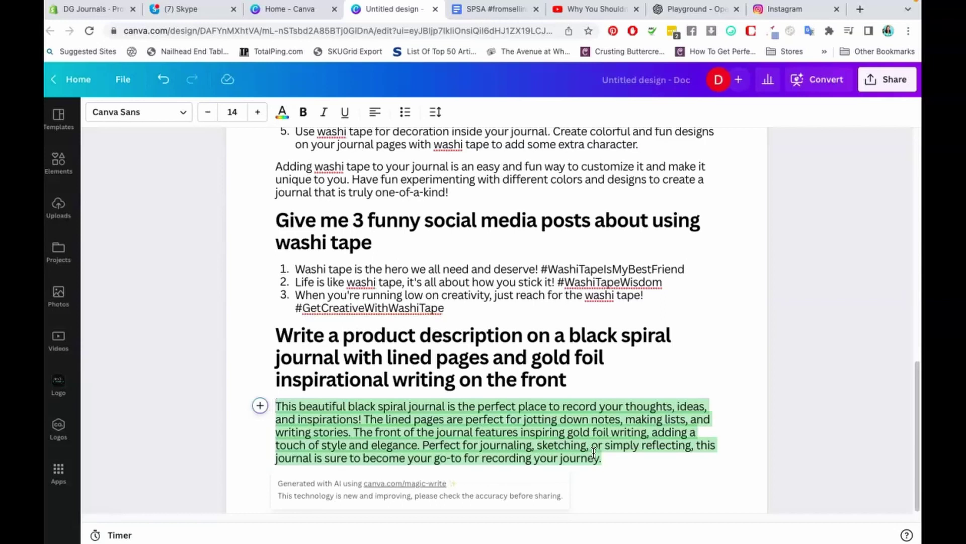
# Step: Keep the journal product description as plain text and add a new line below it
pyautogui.click(613, 350)
pyautogui.click(620, 364)
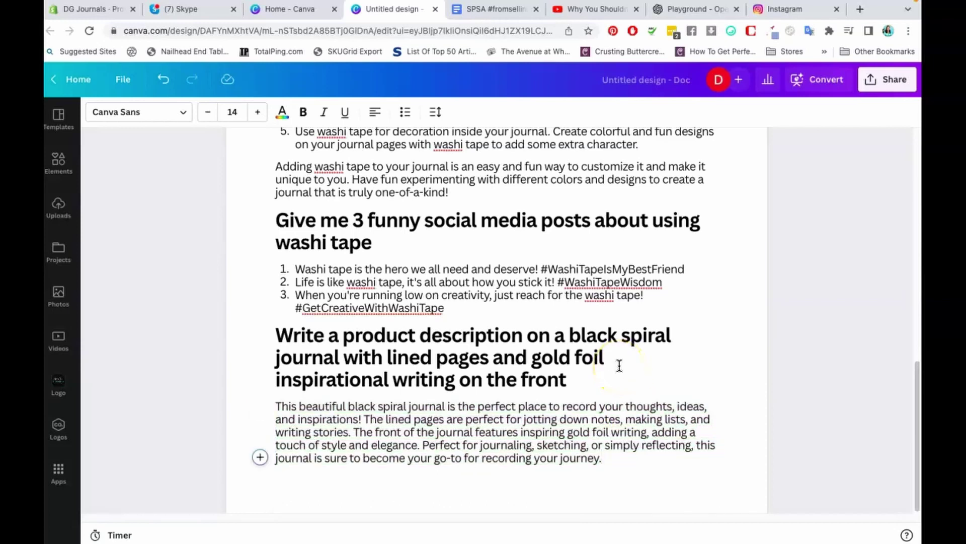
pyautogui.press('Return')
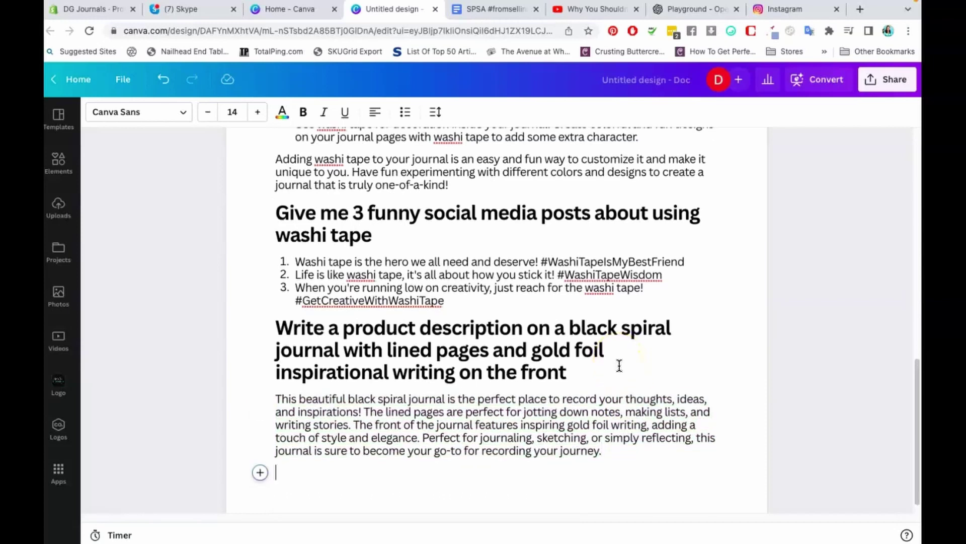
# Step: Type a Magic Write prompt for an Instagram bio for a heart-centered entrepreneurs coach
pyautogui.click(260, 473)
pyautogui.write('WRite an')
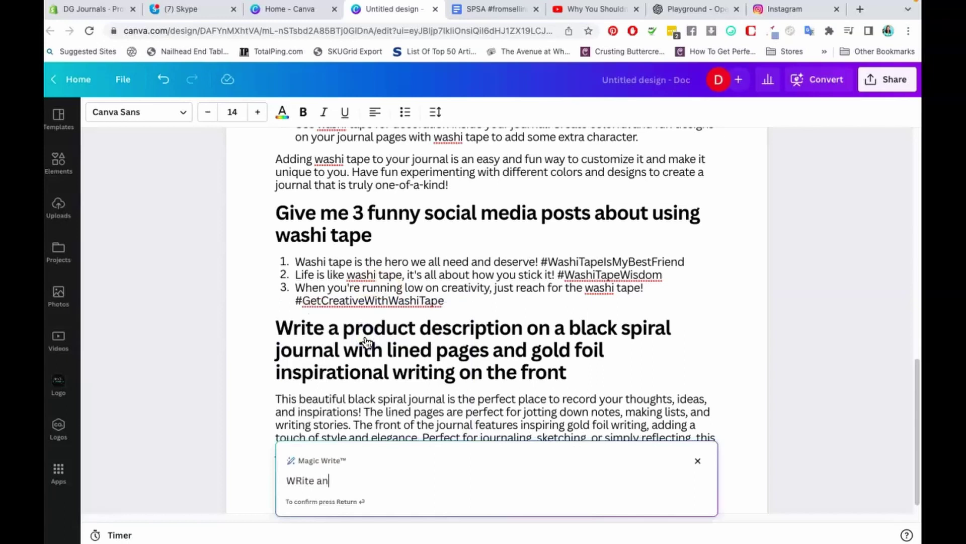
pyautogui.write(' instagram bio for me. Topic: I ')
pyautogui.write('m')
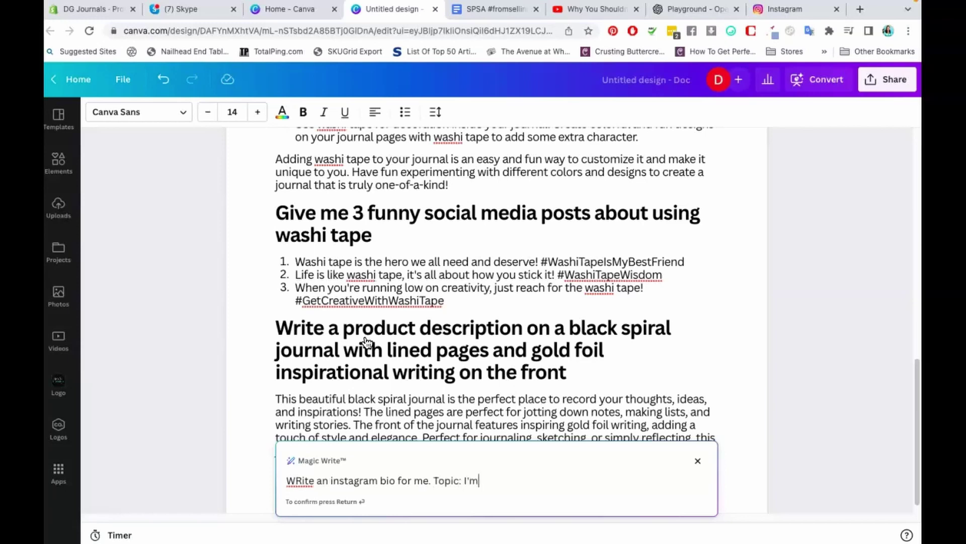
pyautogui.write(' a coach for heart-cenet')
pyautogui.press('BackSpace')
pyautogui.press('BackSpace')
pyautogui.write('tered entrepreneurs')
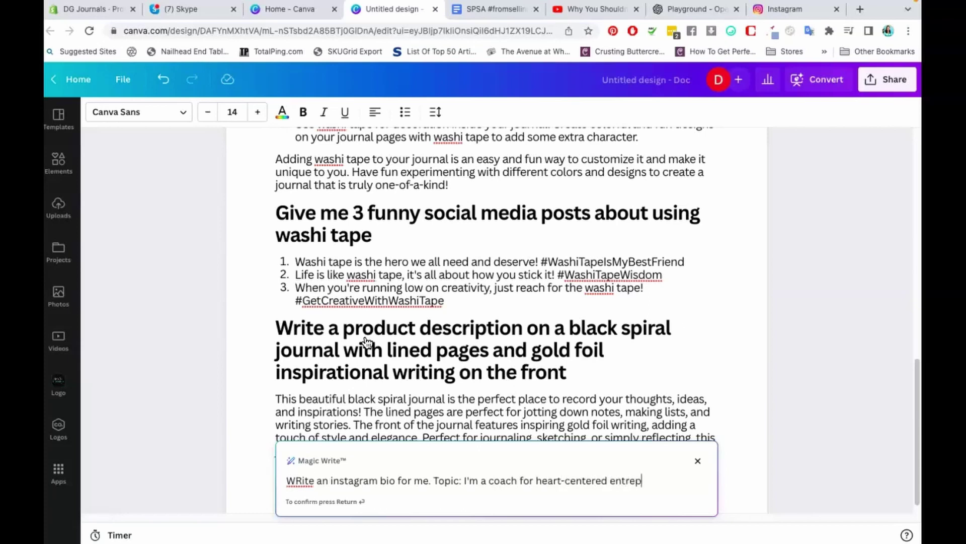
pyautogui.write('ant')
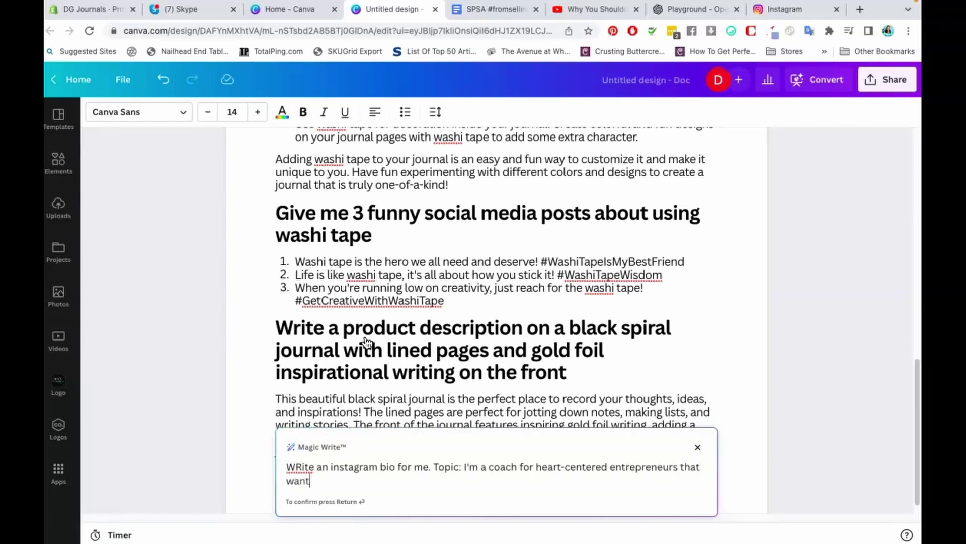
pyautogui.write(' to run purposeful, profit')
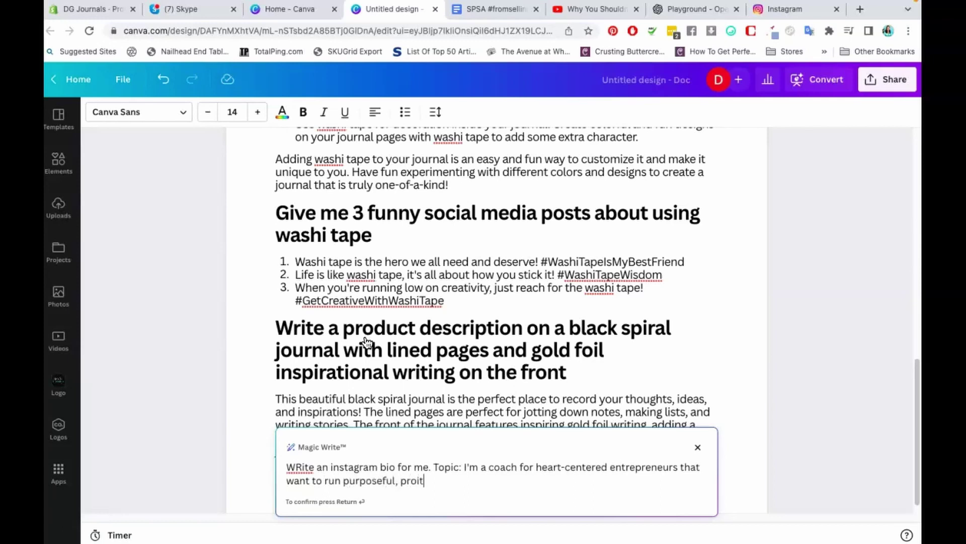
pyautogui.write('able and joyful businesses with ease')
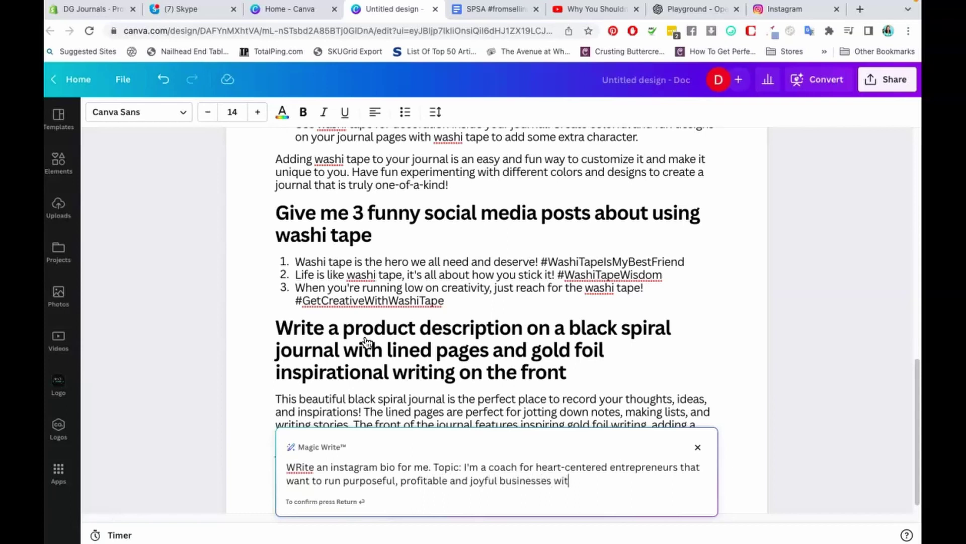
# Step: Submit the Instagram bio prompt to Magic Write
pyautogui.press('Return')
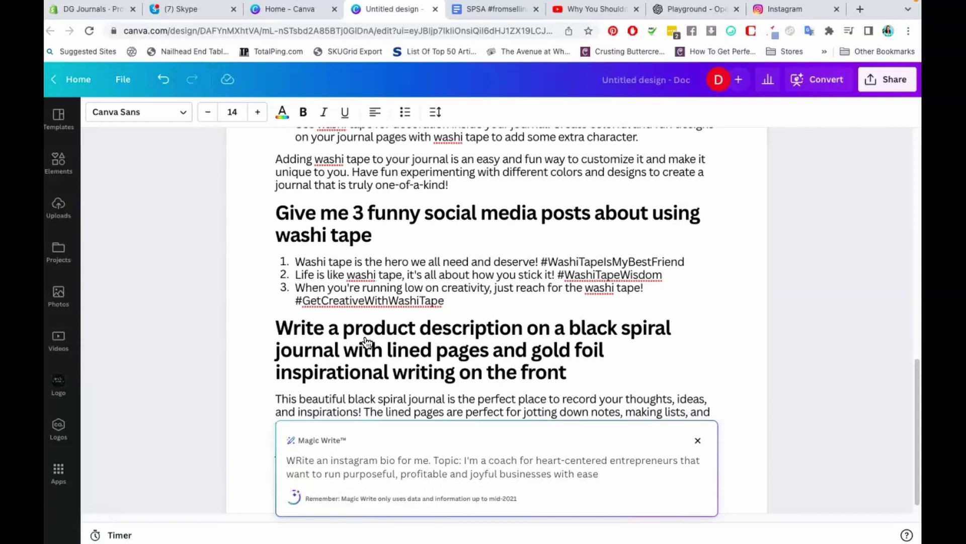